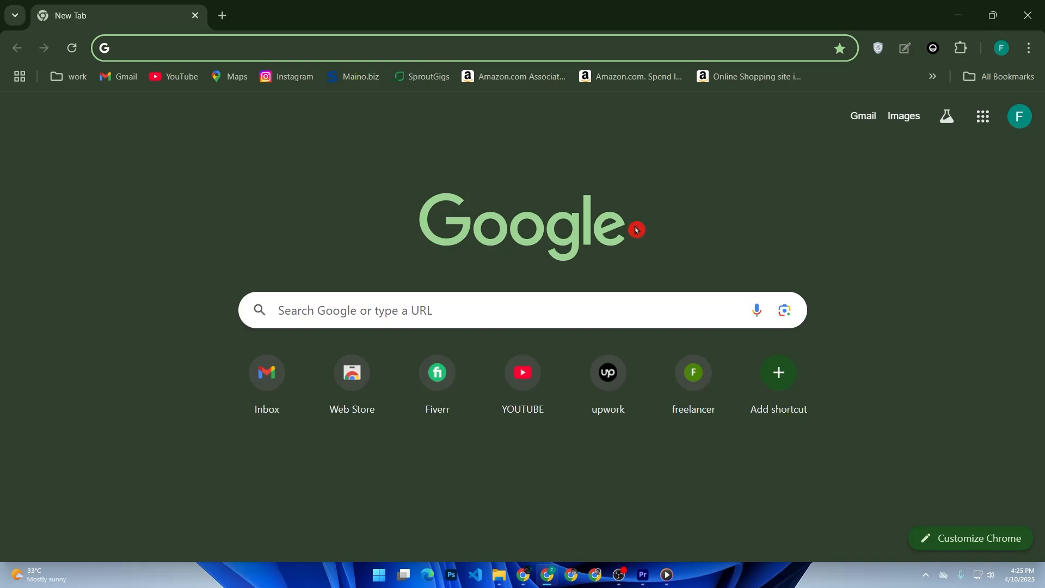
Step: Go to linear.app in Chrome
{"action": "type", "text": "li"}
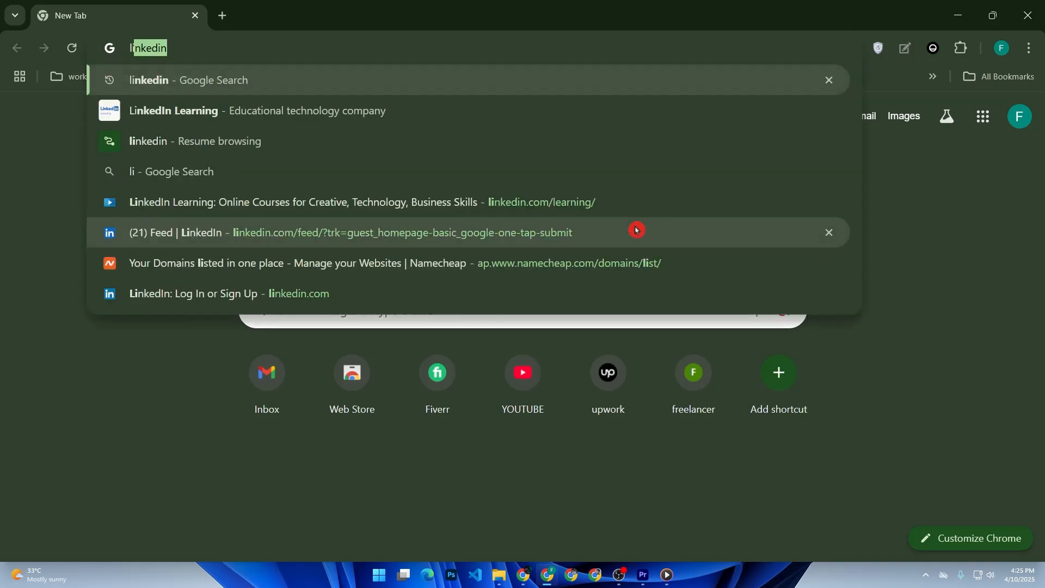
{"action": "type", "text": "nea"}
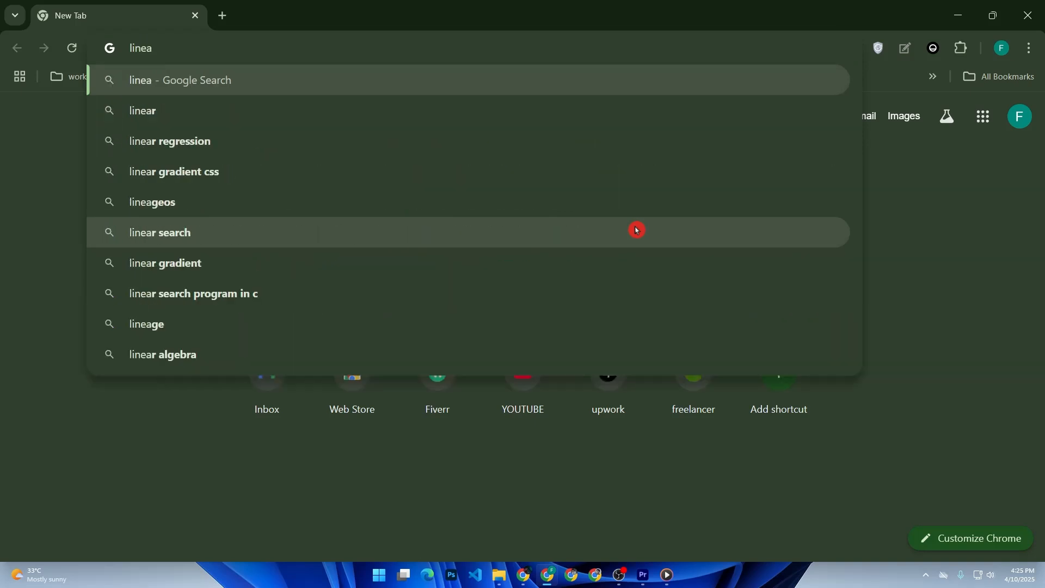
{"action": "type", "text": "r."}
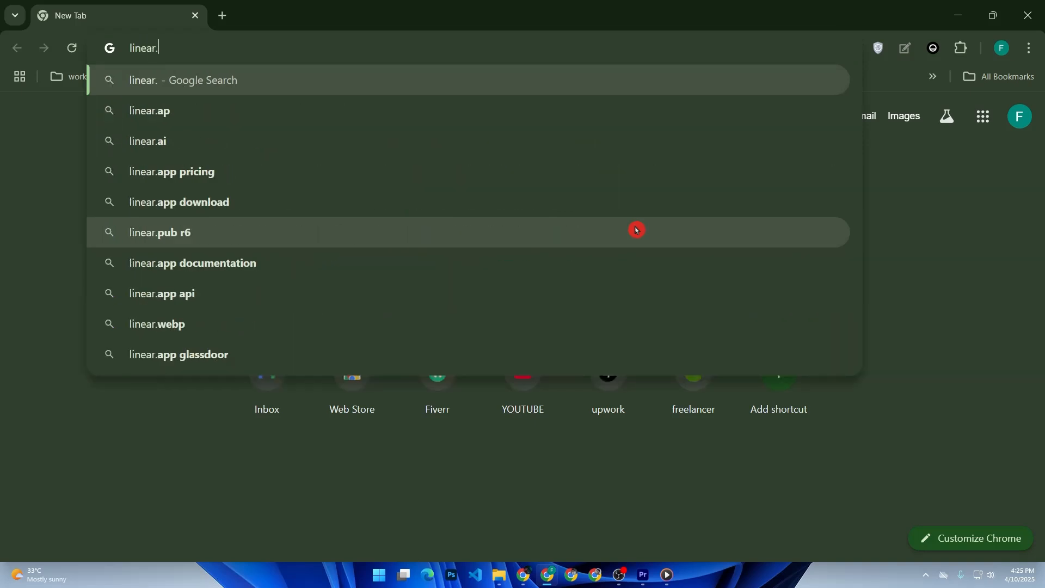
{"action": "type", "text": "app"}
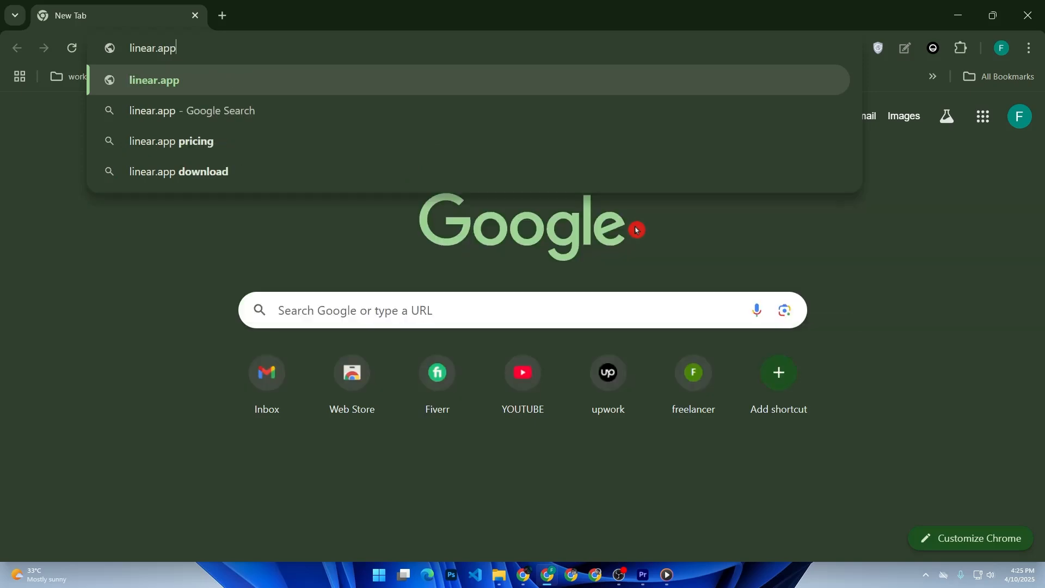
{"action": "key", "text": "Return"}
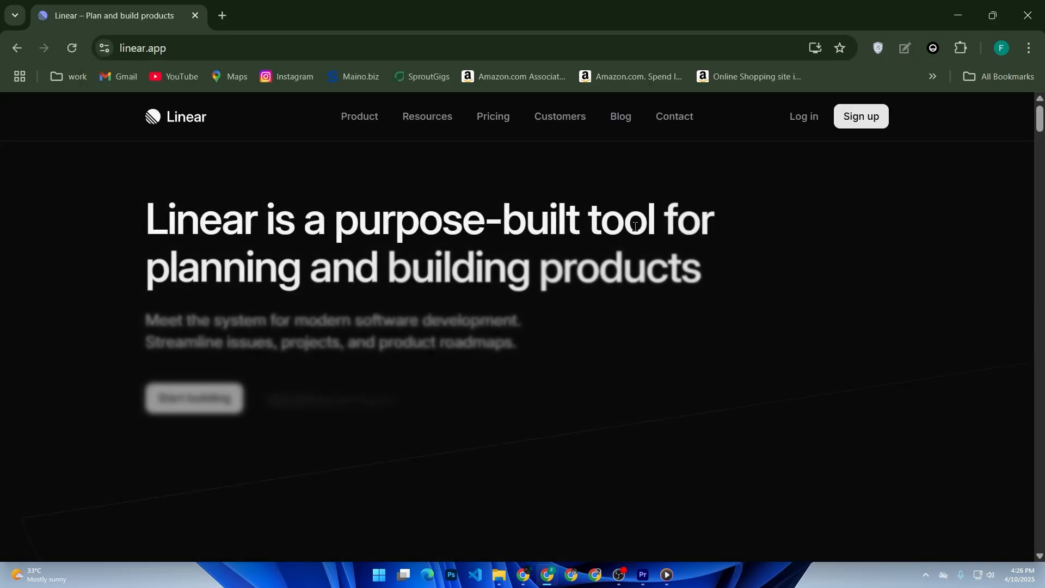
Step: Sign up for Linear with a Google account and allow it to share account details
{"action": "left_click", "coordinate": [873, 125]}
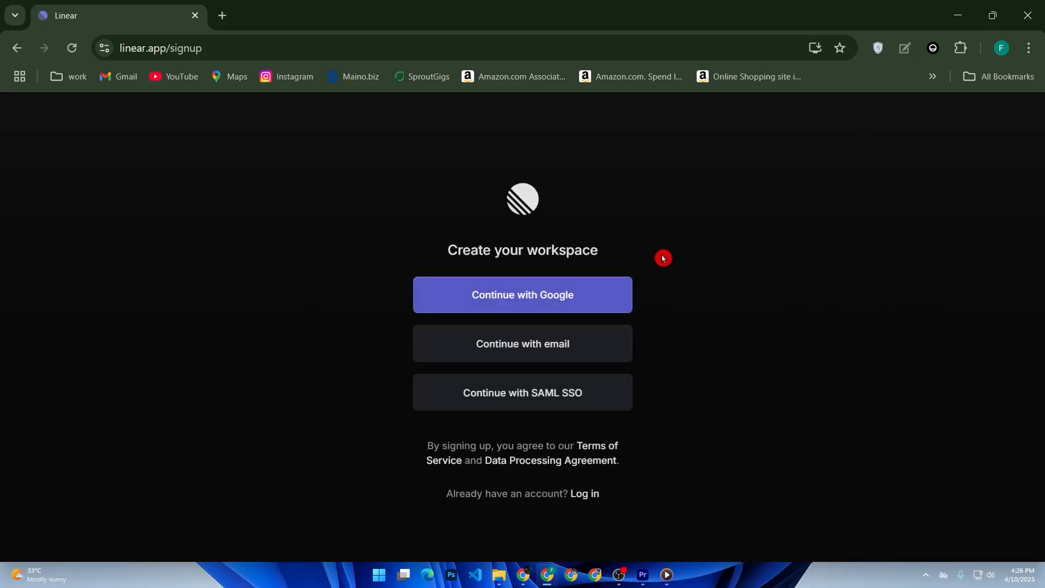
{"action": "left_click", "coordinate": [542, 290]}
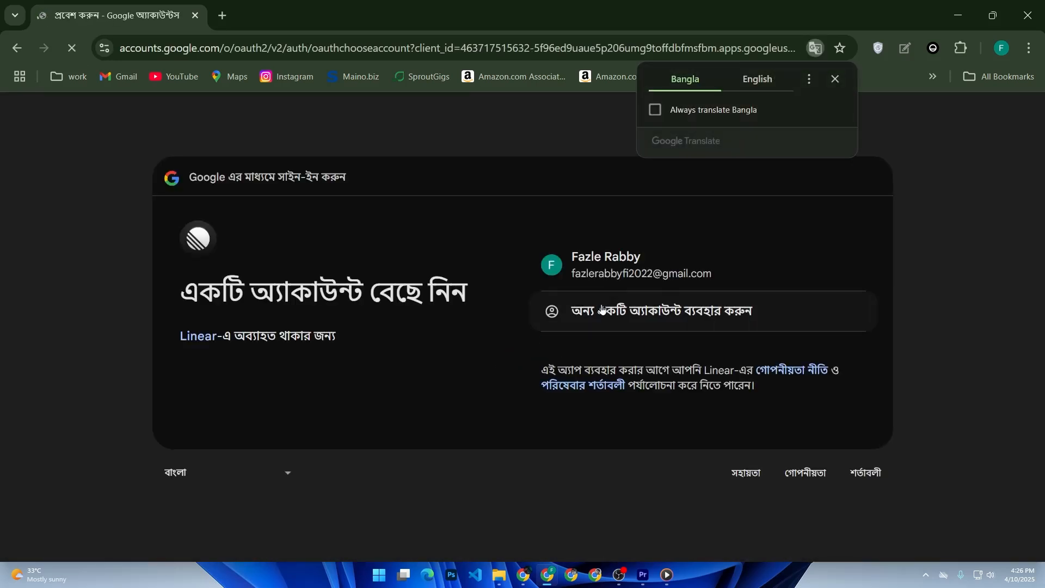
{"action": "left_click", "coordinate": [612, 266]}
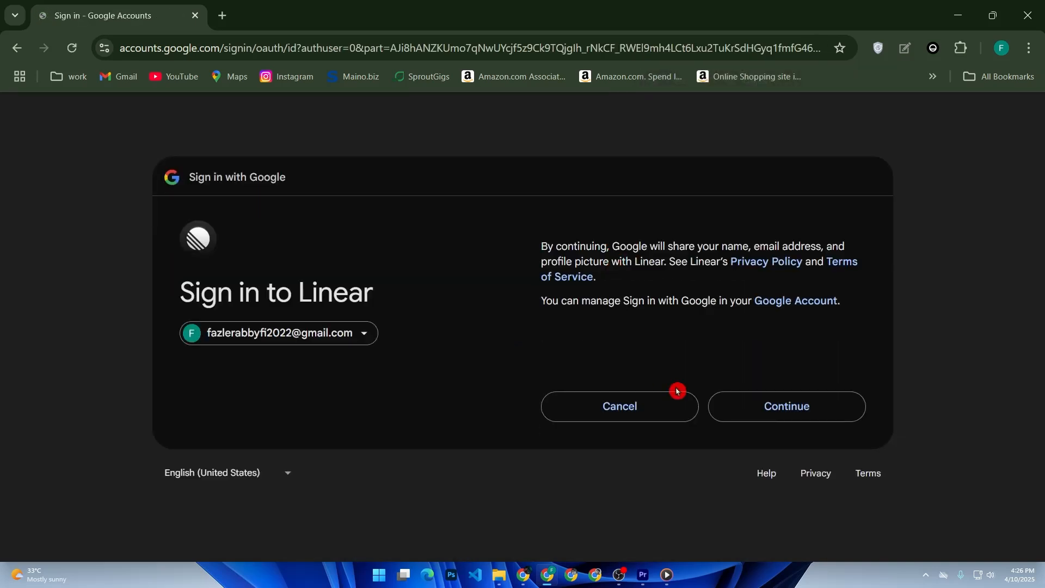
{"action": "left_click", "coordinate": [736, 400]}
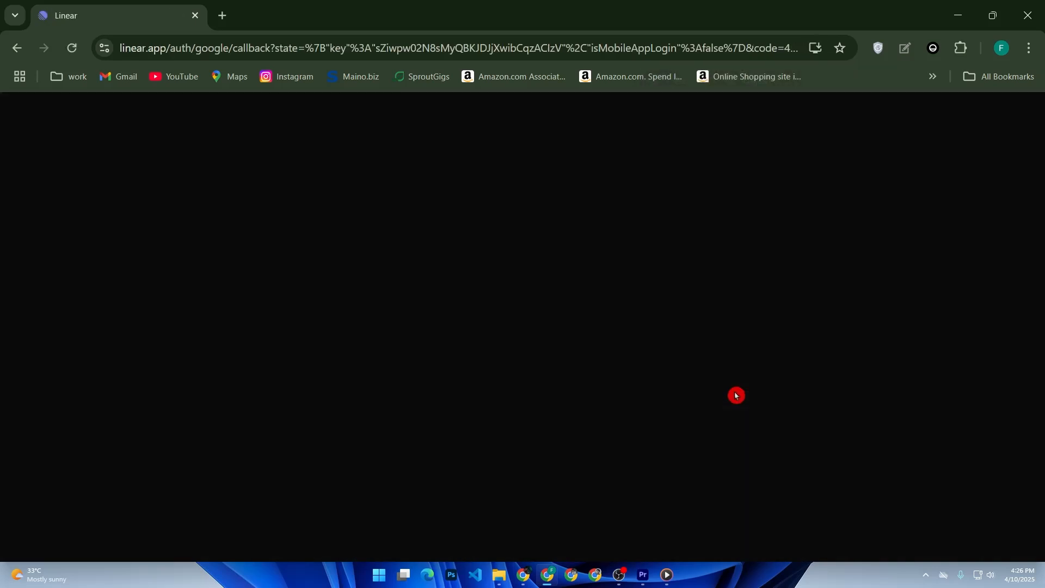
{"action": "left_click", "coordinate": [429, 292]}
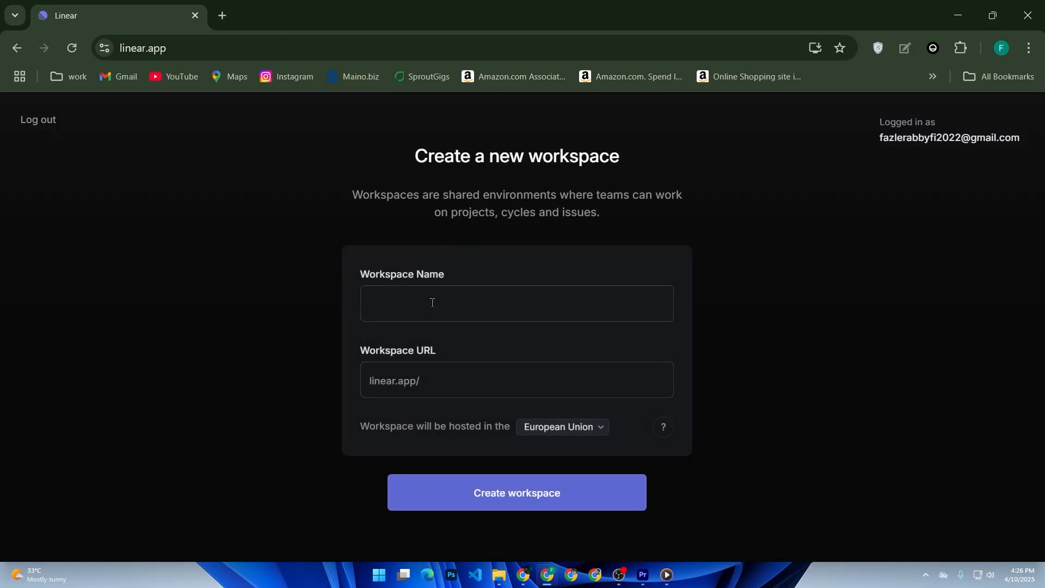
Step: Create a Linear workspace named 'fazi'
{"action": "type", "text": "fazi"}
{"action": "left_click", "coordinate": [511, 507]}
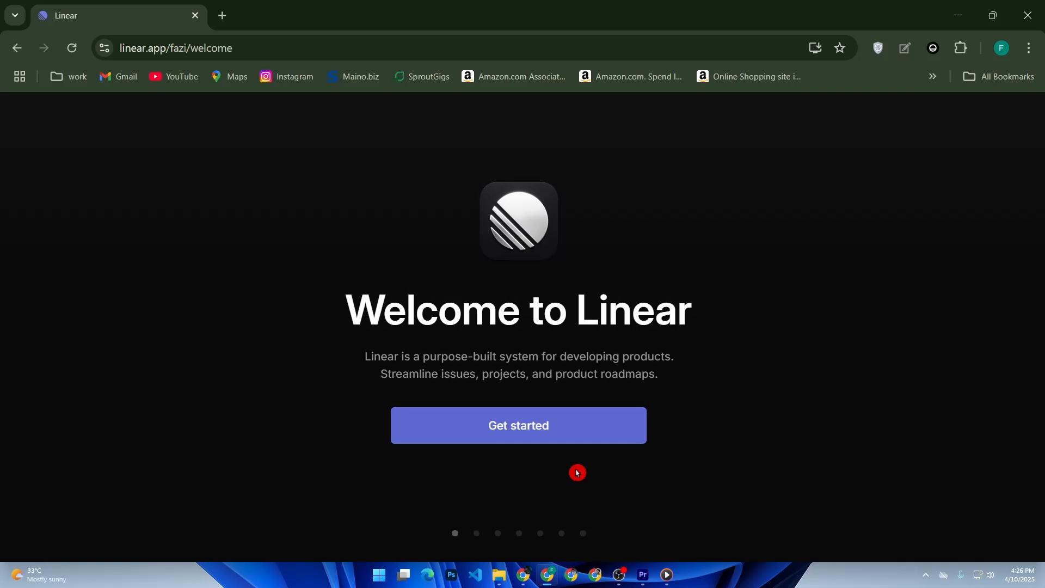
Step: Finish onboarding with the dark theme, skipping GitHub, co-worker invites and update subscription
{"action": "left_click", "coordinate": [525, 434]}
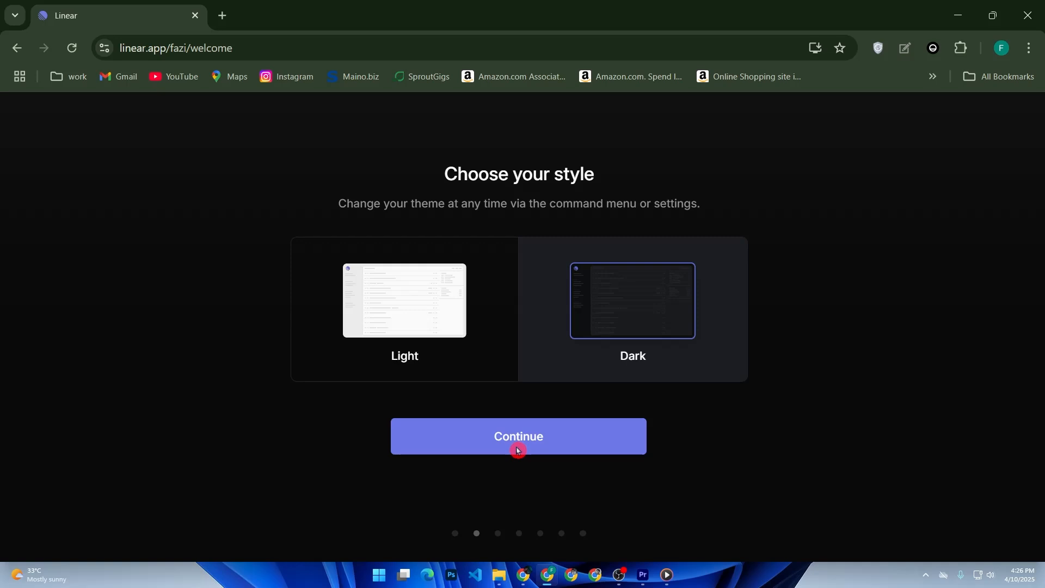
{"action": "left_click", "coordinate": [518, 450]}
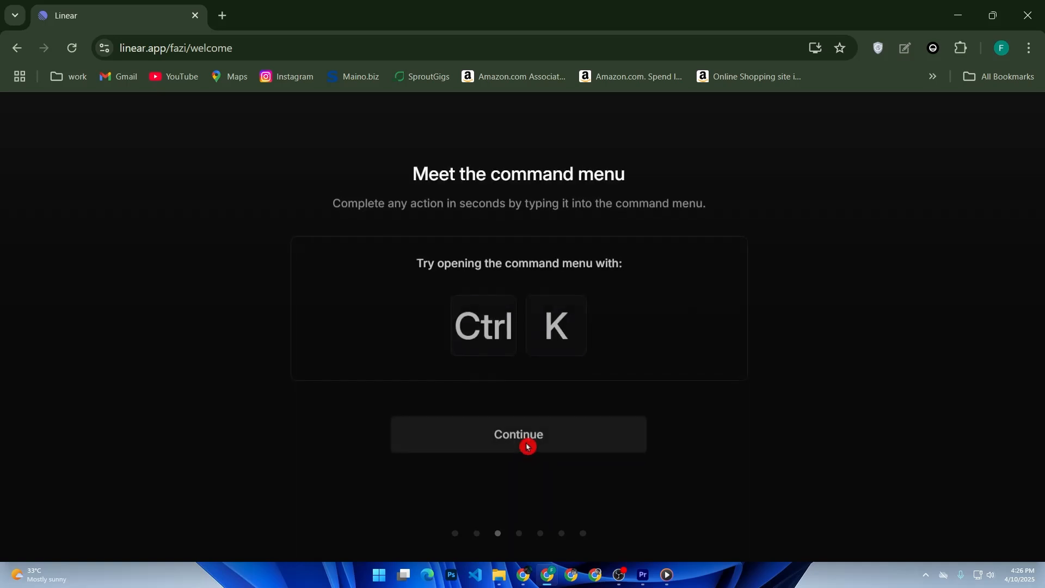
{"action": "left_click", "coordinate": [528, 445]}
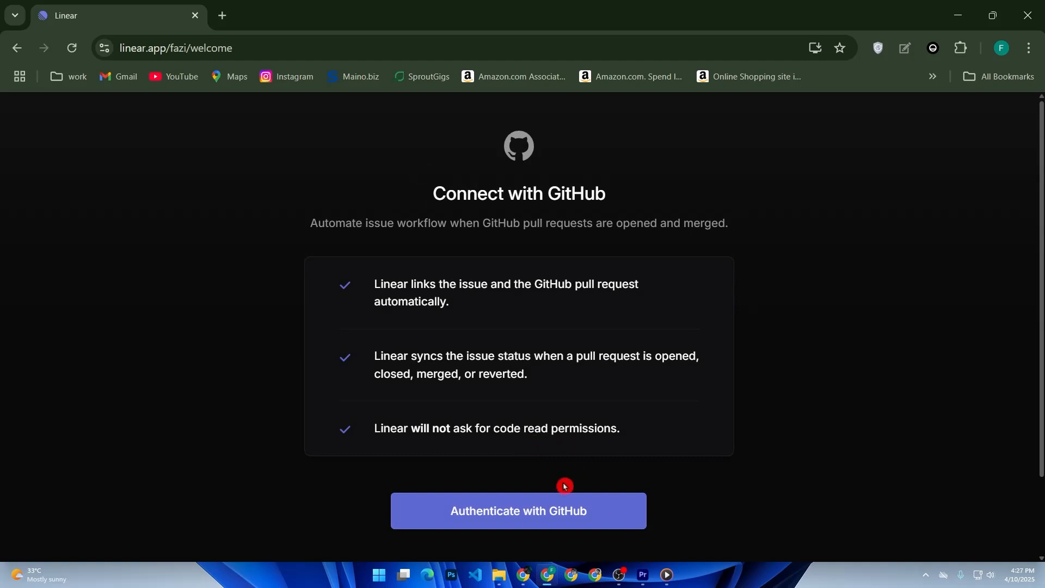
{"action": "left_click", "coordinate": [553, 500]}
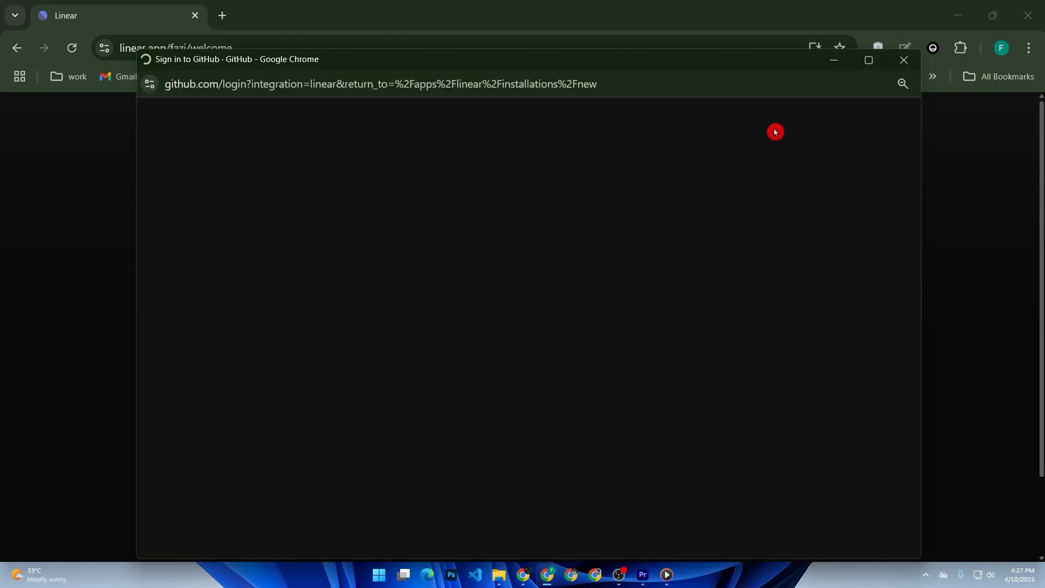
{"action": "left_click", "coordinate": [904, 60]}
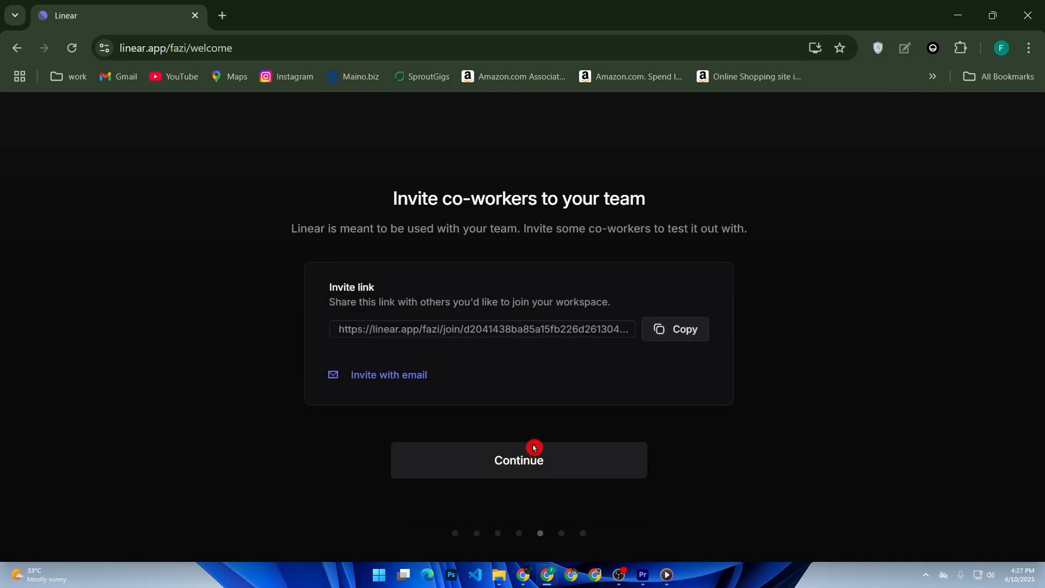
{"action": "left_click", "coordinate": [518, 467]}
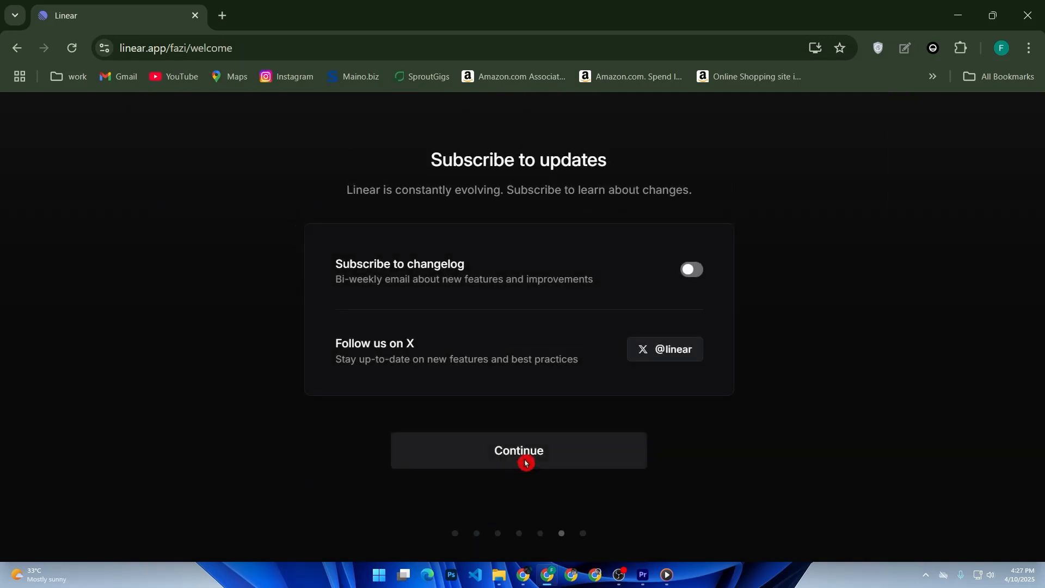
{"action": "left_click", "coordinate": [526, 461]}
{"action": "left_click", "coordinate": [533, 452]}
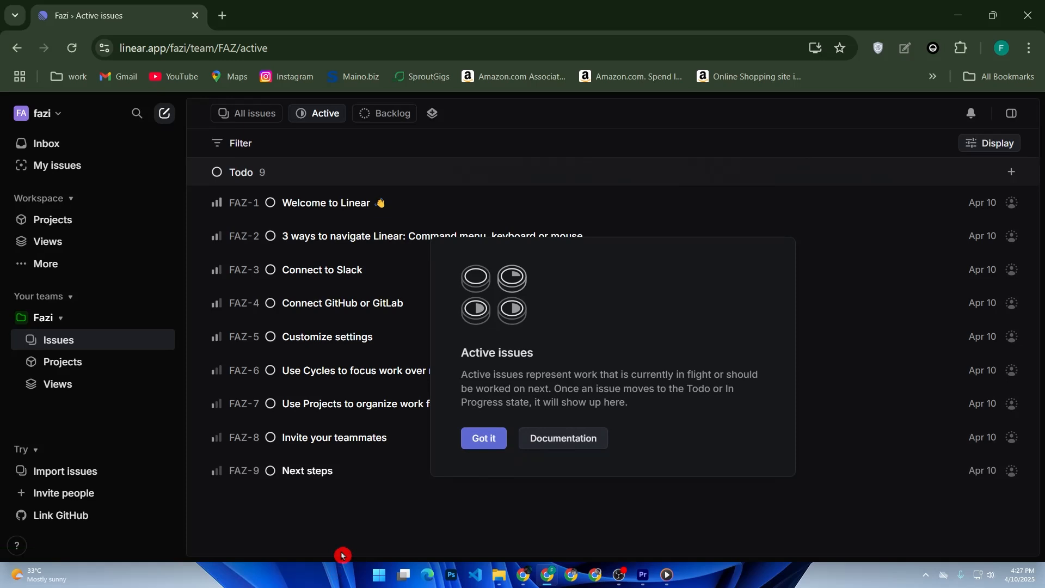
Step: Create a project named 'app launch' from the workspace's Projects list
{"action": "left_click", "coordinate": [53, 227]}
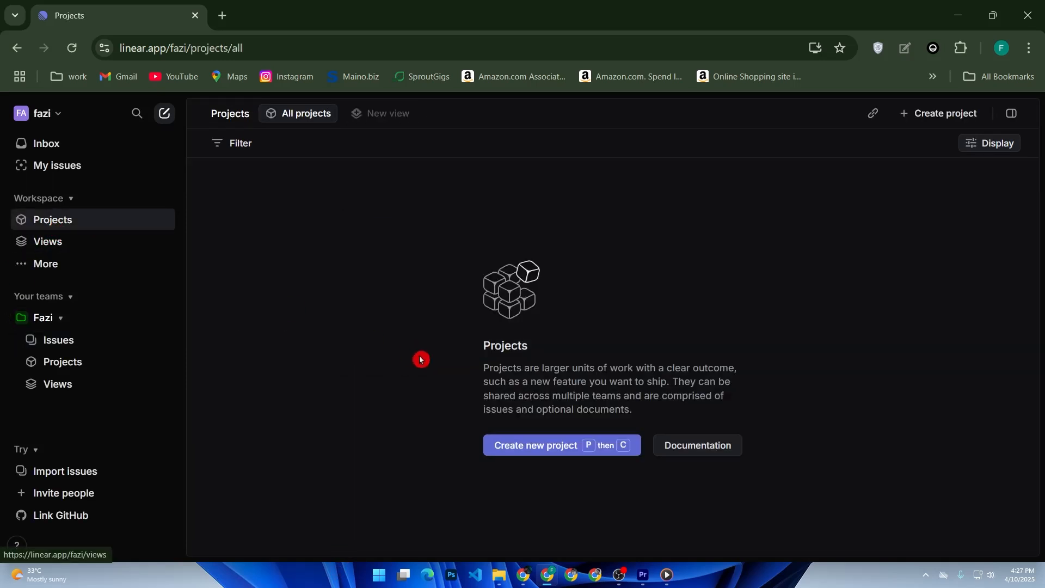
{"action": "left_click", "coordinate": [520, 441]}
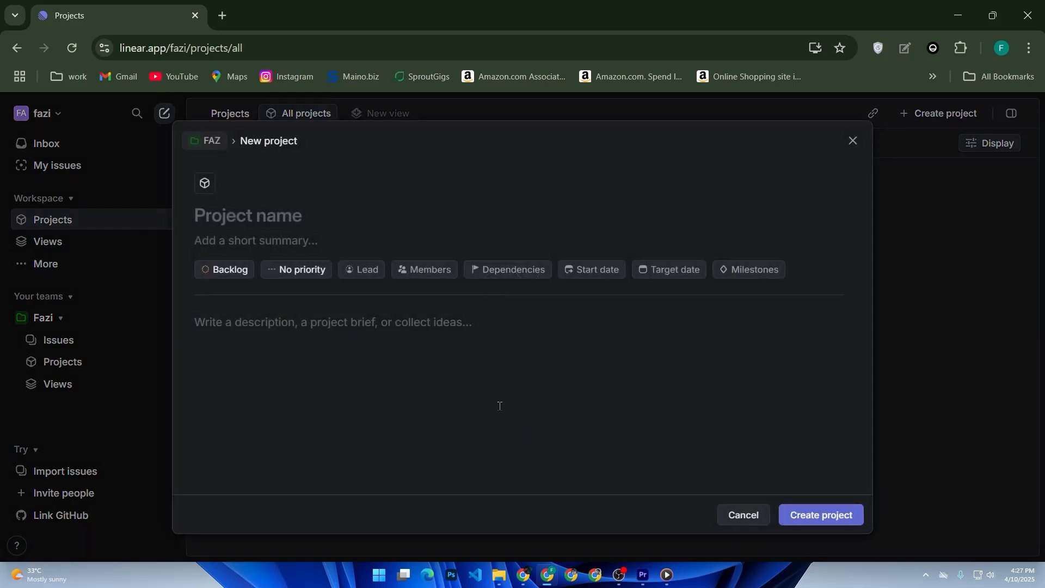
{"action": "type", "text": "a"}
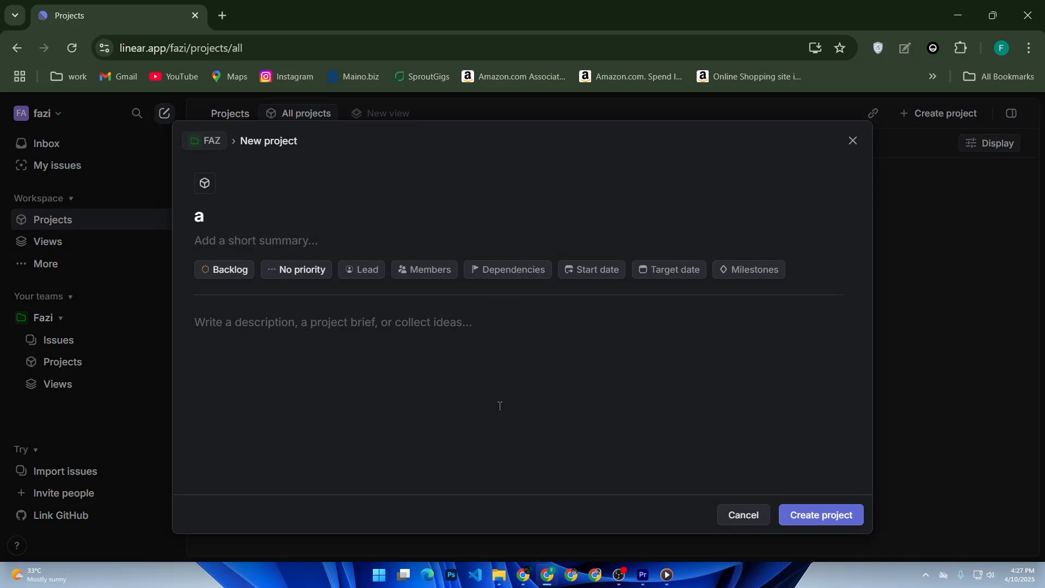
{"action": "type", "text": "pp launc"}
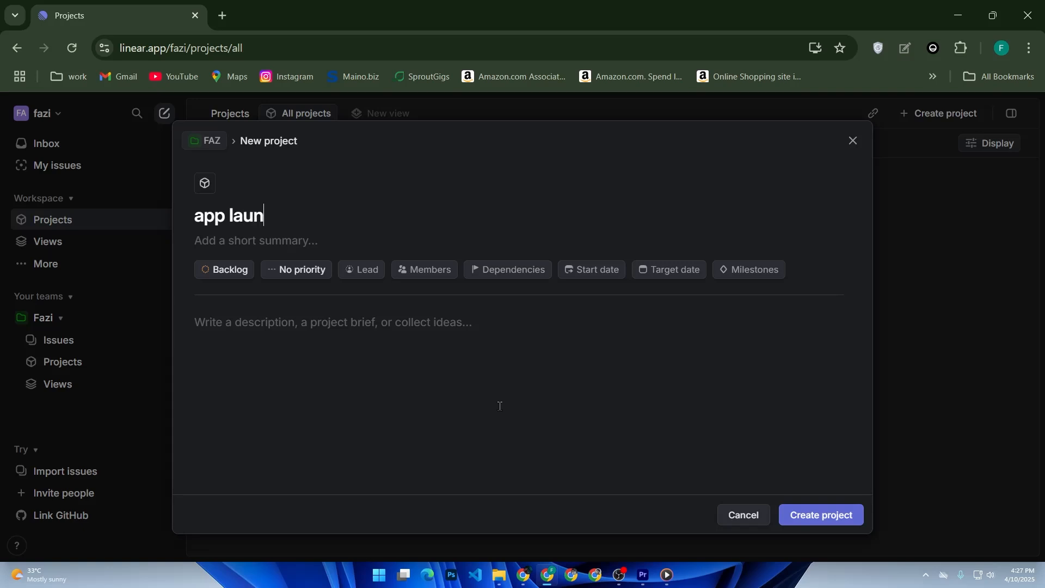
{"action": "type", "text": "h"}
{"action": "left_click", "coordinate": [826, 524]}
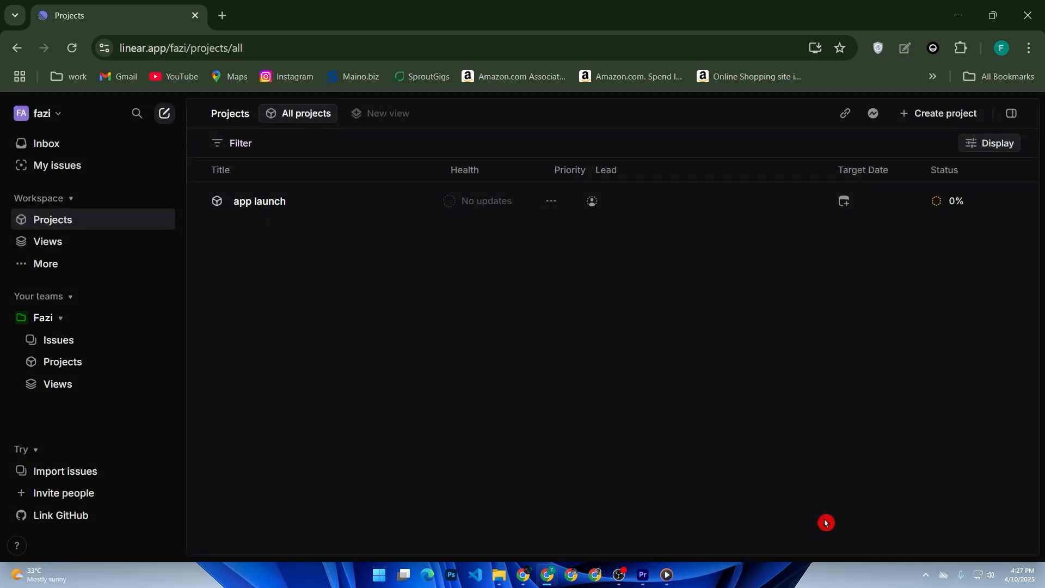
Step: Open the 'app launch' project overview and look at its extra property options
{"action": "left_click", "coordinate": [348, 210]}
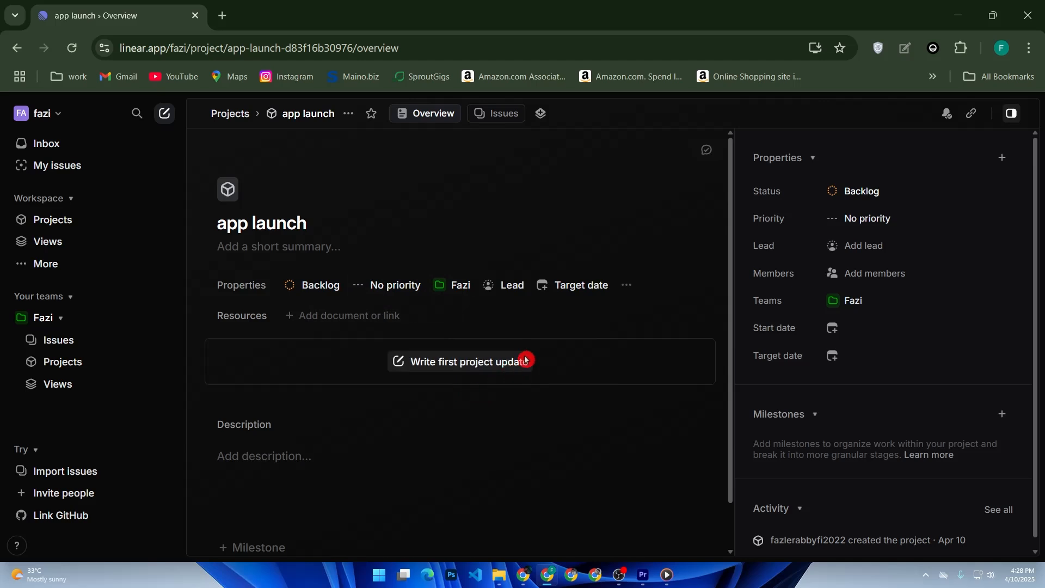
{"action": "left_click", "coordinate": [627, 287]}
{"action": "left_click", "coordinate": [580, 425]}
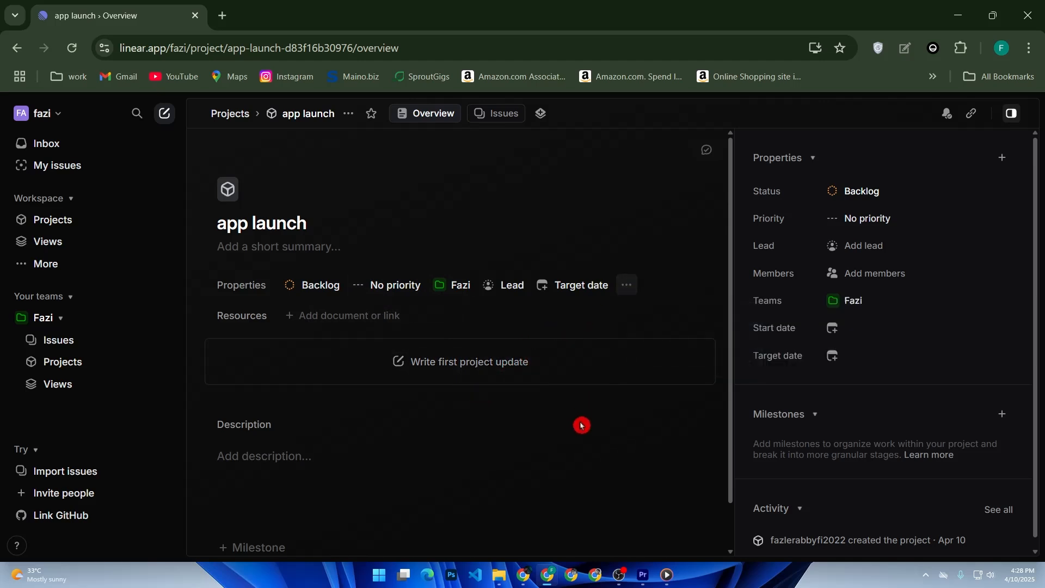
{"action": "scroll", "coordinate": [581, 426], "scroll_direction": "down", "scroll_amount": 1}
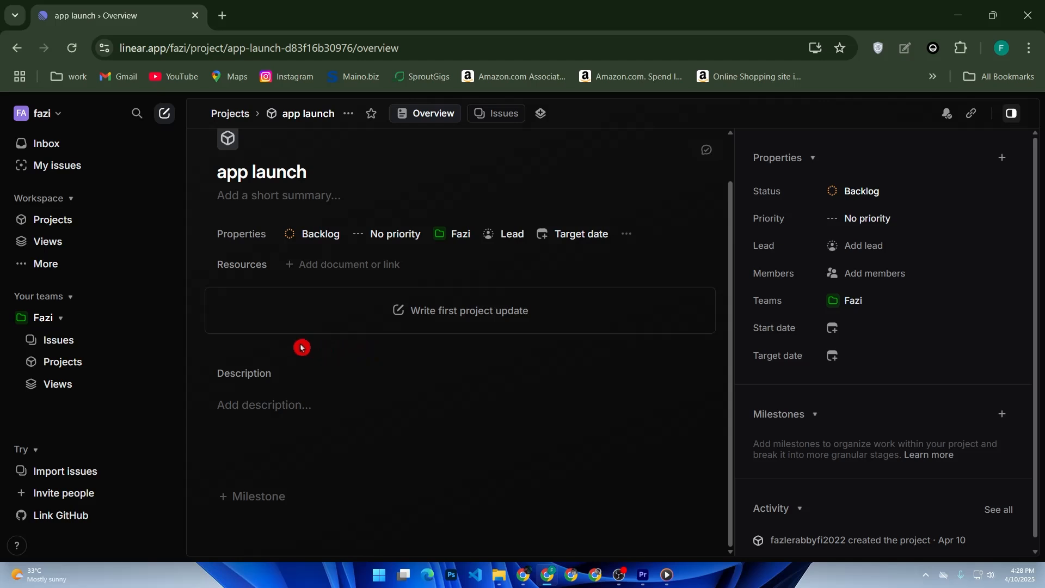
Step: Check the sidebar's extra navigation options, then switch to the project's Issues view
{"action": "left_click", "coordinate": [98, 268]}
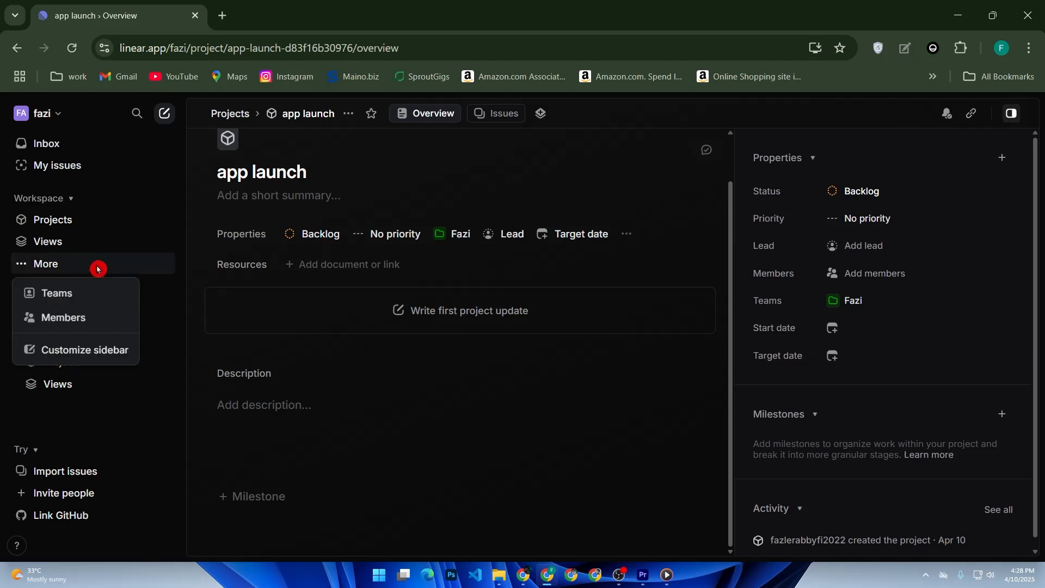
{"action": "left_click", "coordinate": [98, 268]}
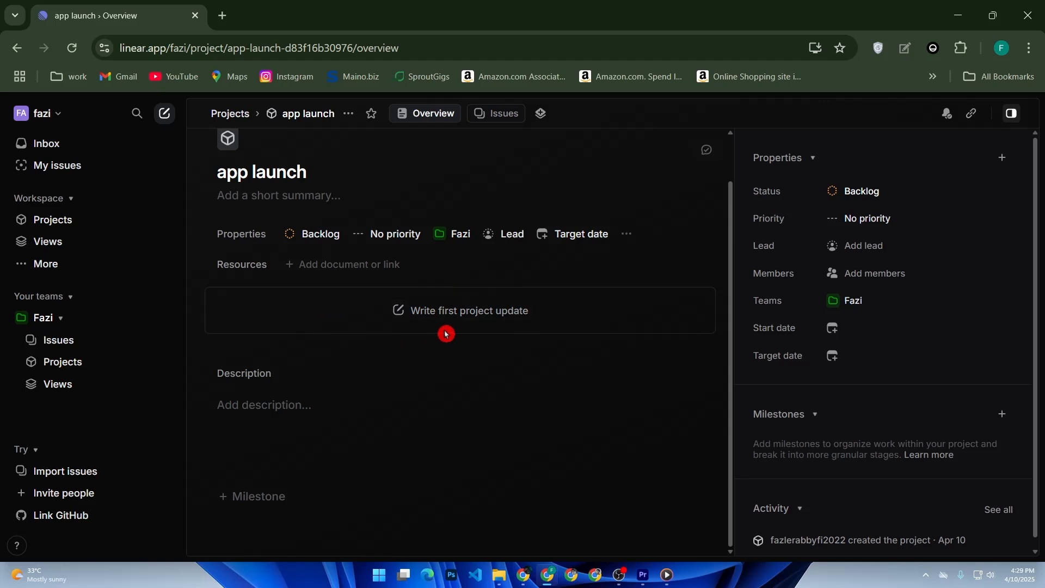
{"action": "scroll", "coordinate": [599, 269], "scroll_direction": "up", "scroll_amount": 1}
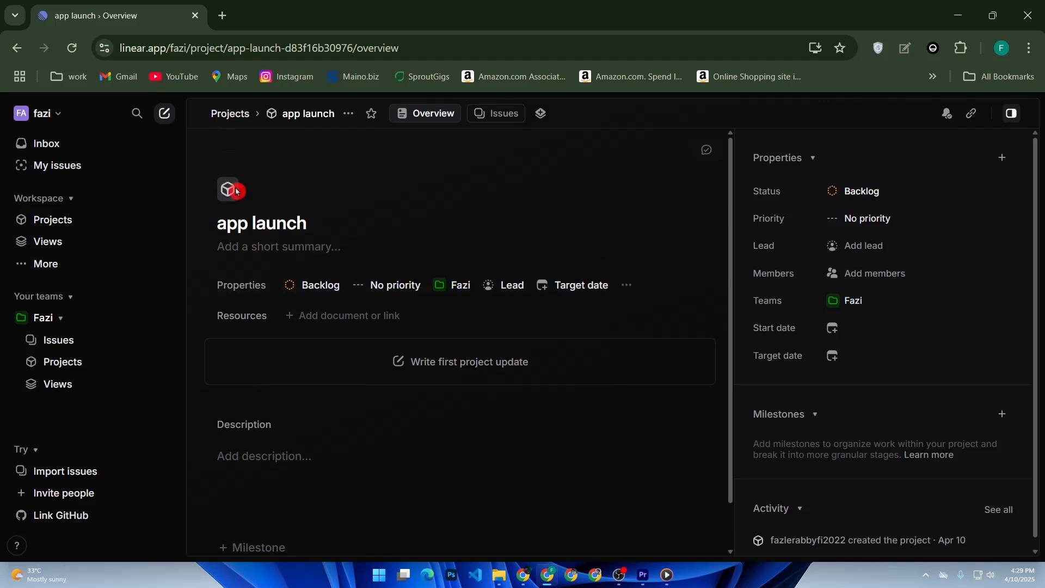
{"action": "left_click", "coordinate": [497, 113]}
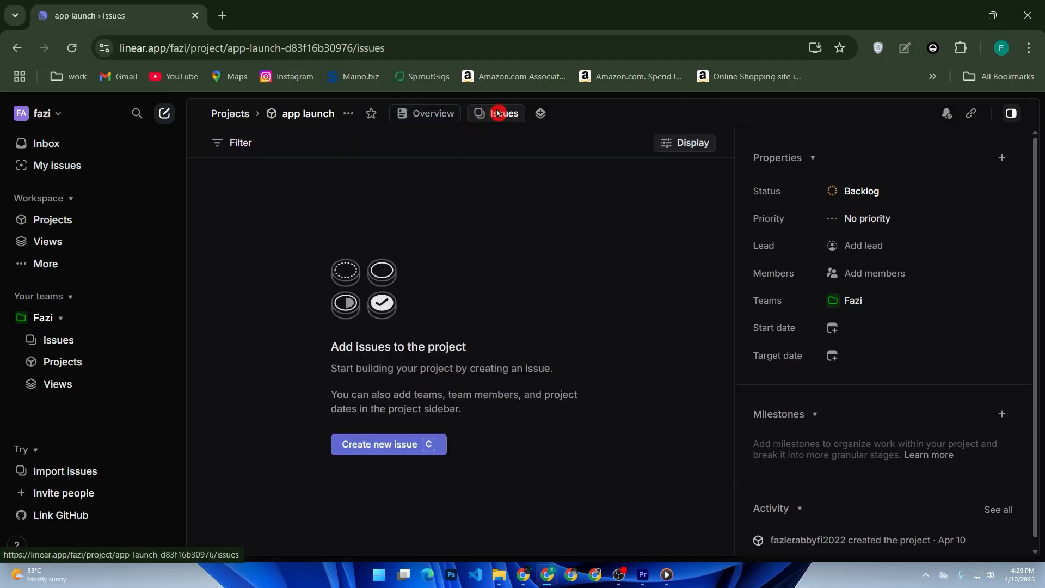
Step: Start a new issue in the 'app launch' project
{"action": "left_click", "coordinate": [394, 442]}
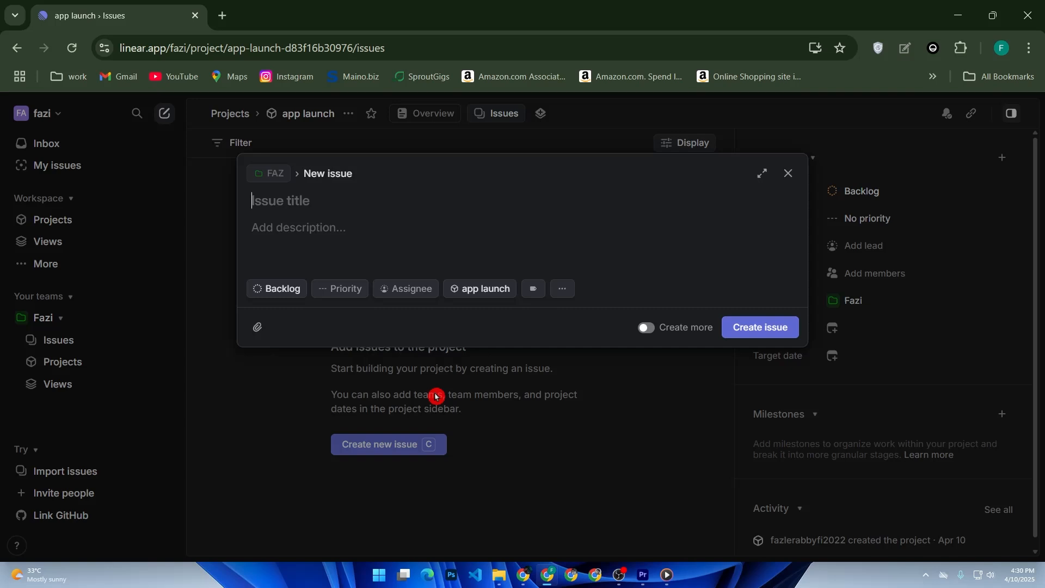
{"action": "key", "text": "ctrl+e"}
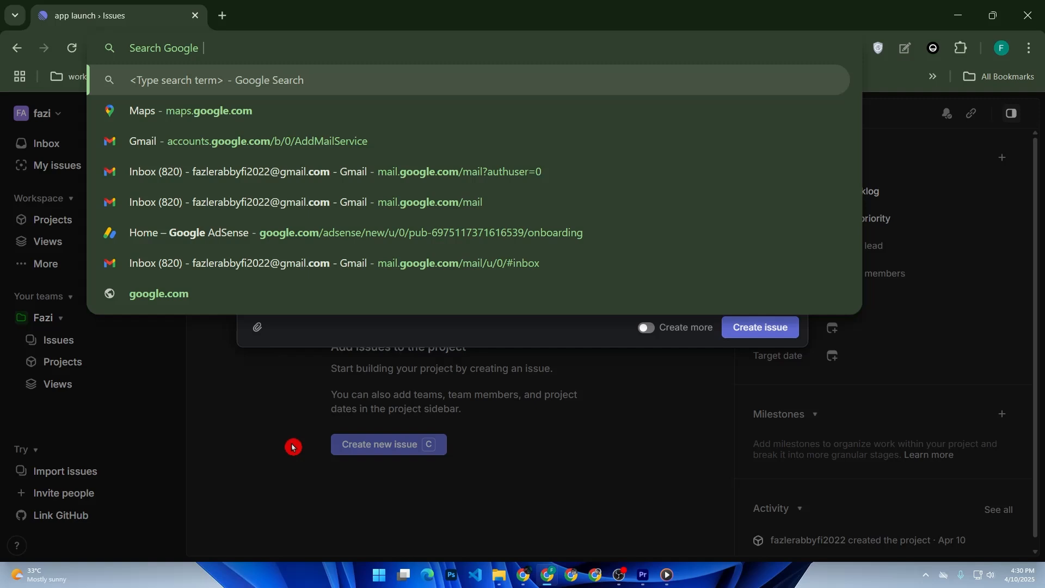
Step: Discard the new issue form, open Settings from the workspace menu, and go to Integrations
{"action": "left_click", "coordinate": [236, 463]}
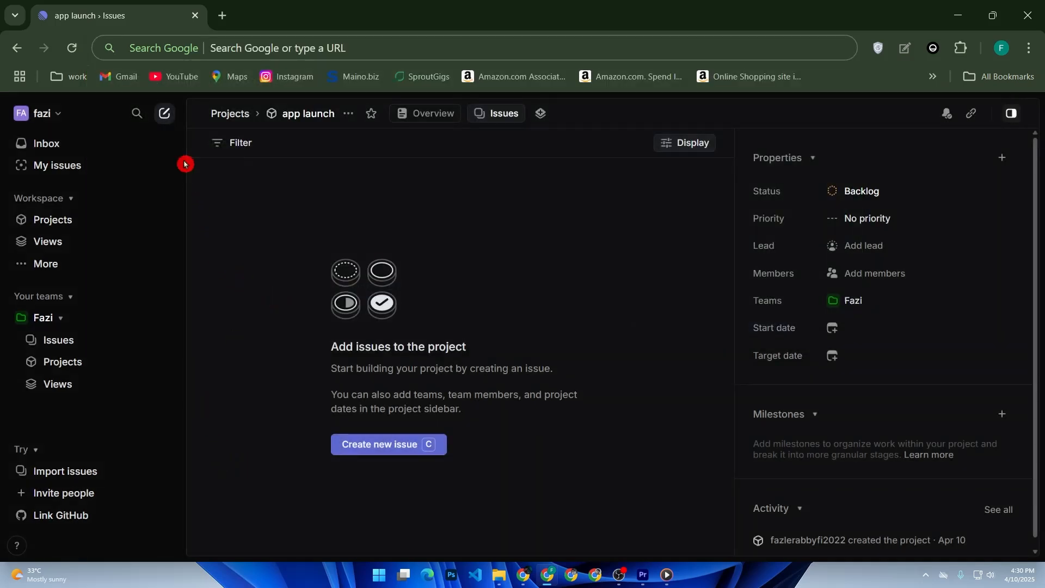
{"action": "left_click", "coordinate": [58, 117]}
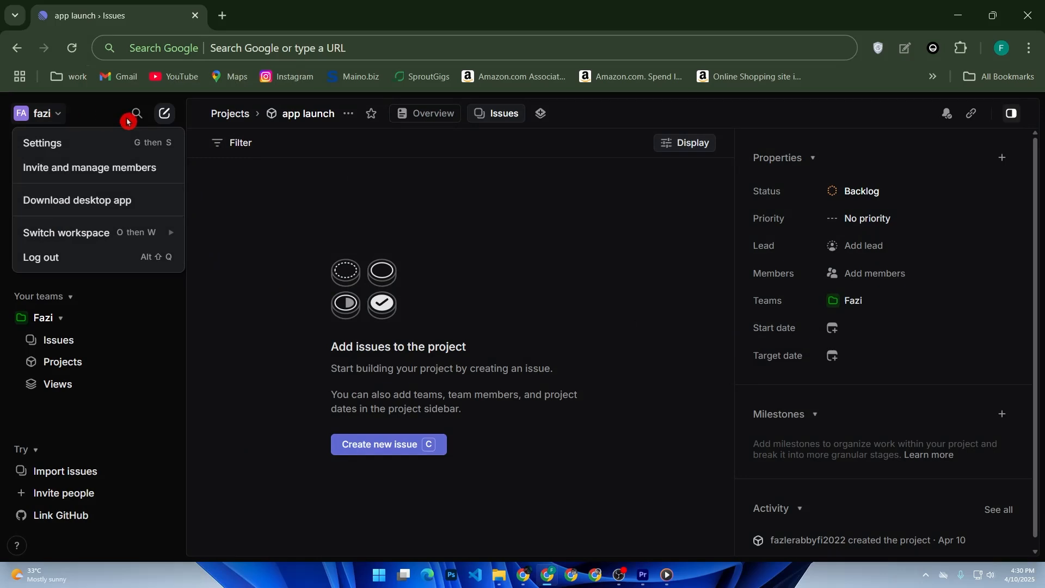
{"action": "left_click", "coordinate": [101, 142]}
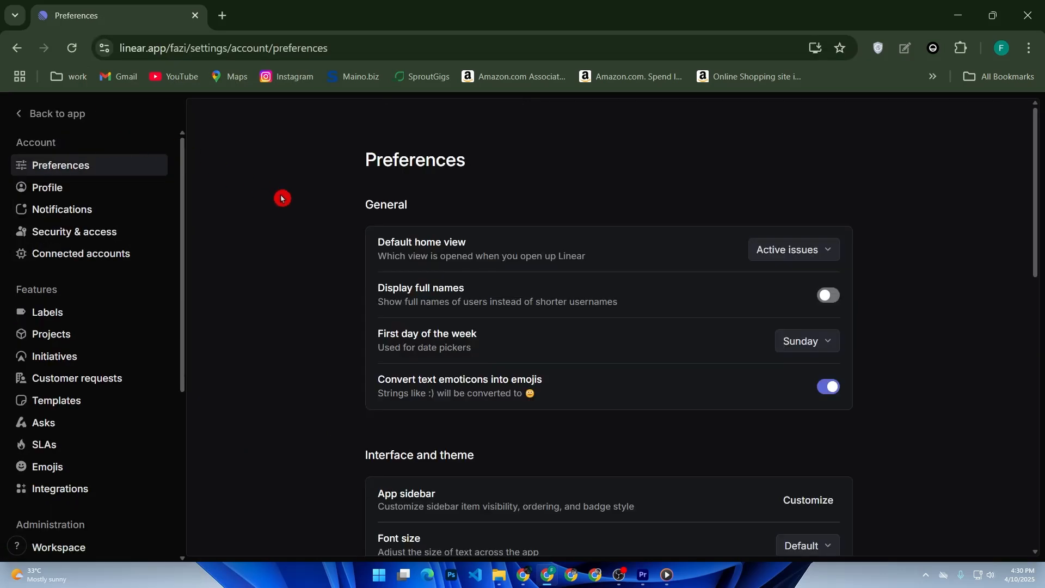
{"action": "scroll", "coordinate": [288, 206], "scroll_direction": "down", "scroll_amount": 2}
{"action": "scroll", "coordinate": [291, 207], "scroll_direction": "down", "scroll_amount": 3}
{"action": "scroll", "coordinate": [294, 209], "scroll_direction": "down", "scroll_amount": 5}
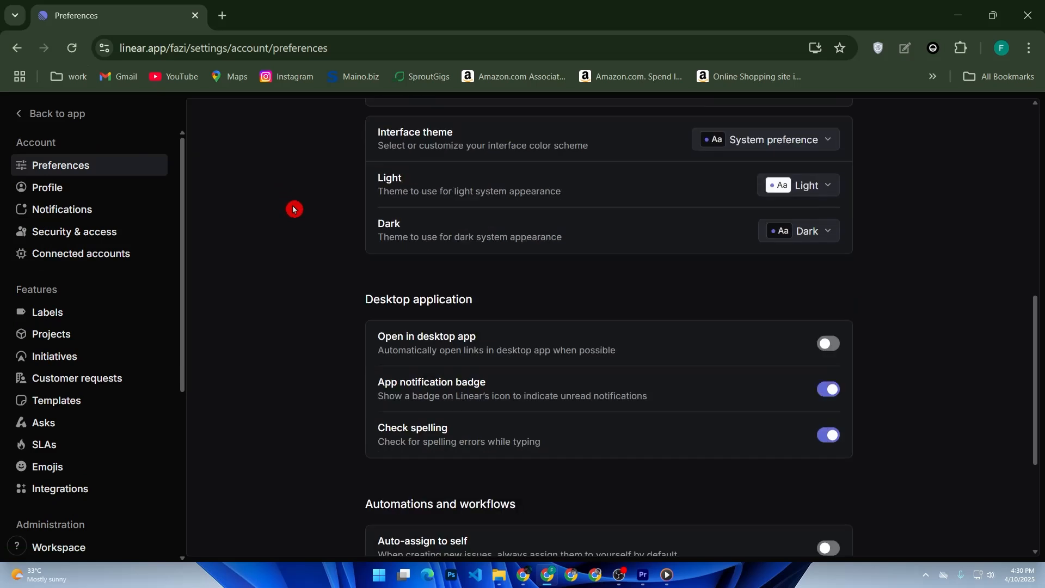
{"action": "left_click", "coordinate": [73, 492]}
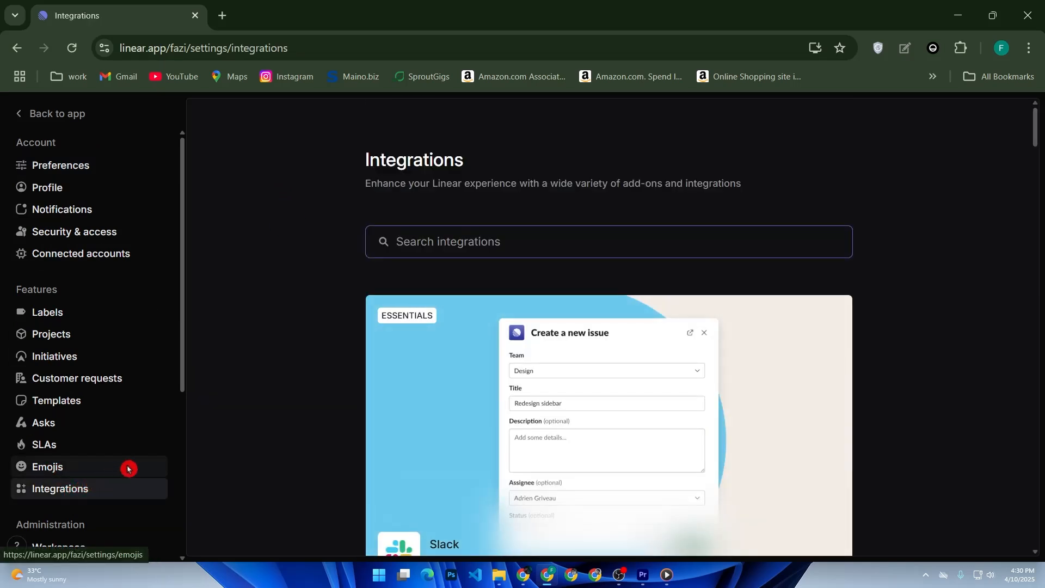
Step: Open the GitHub integration, try enabling it, then close the GitHub sign-in window
{"action": "scroll", "coordinate": [327, 436], "scroll_direction": "down", "scroll_amount": 7}
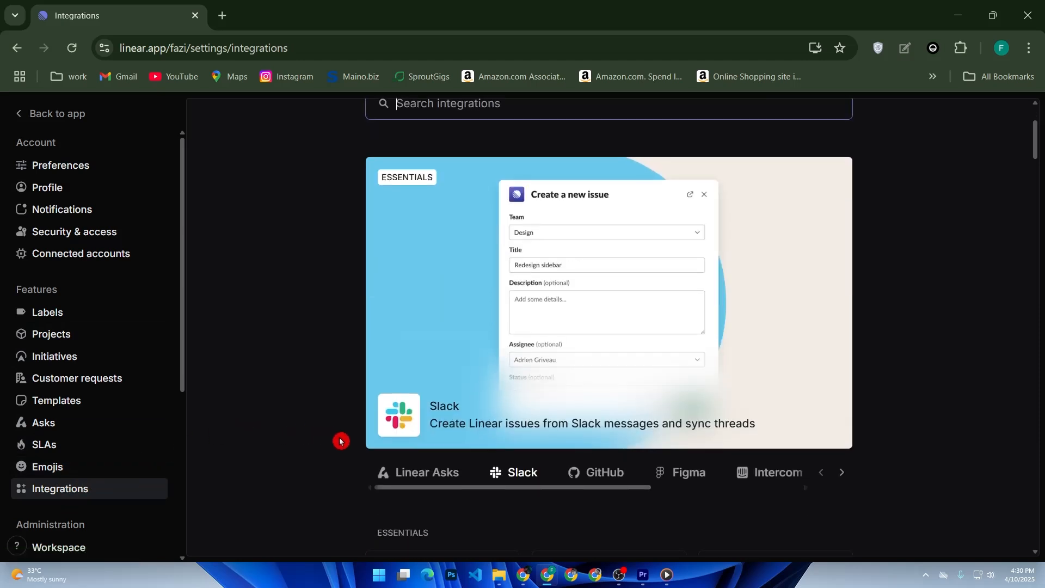
{"action": "left_click", "coordinate": [418, 377]}
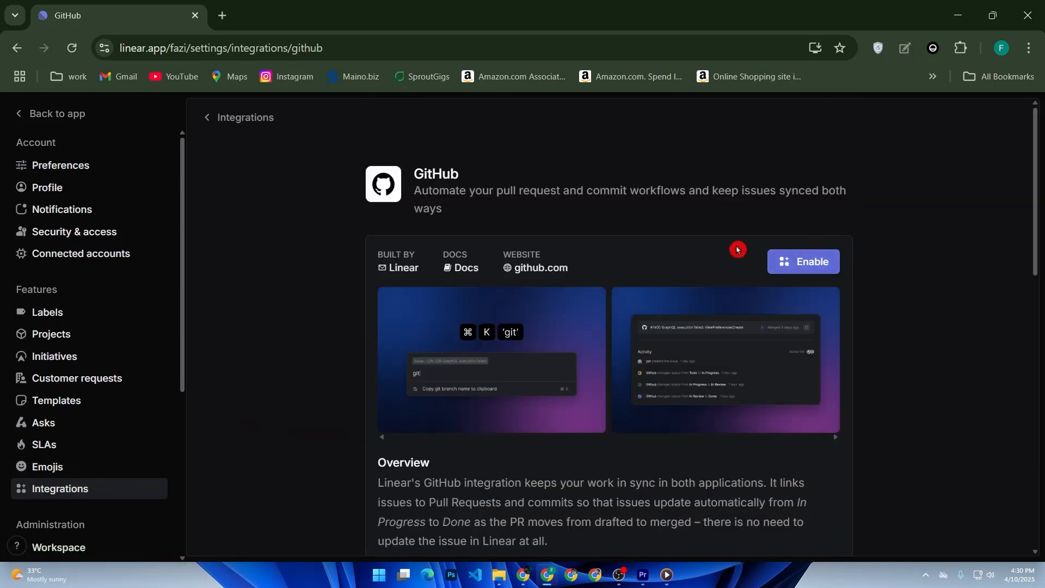
{"action": "left_click", "coordinate": [785, 266]}
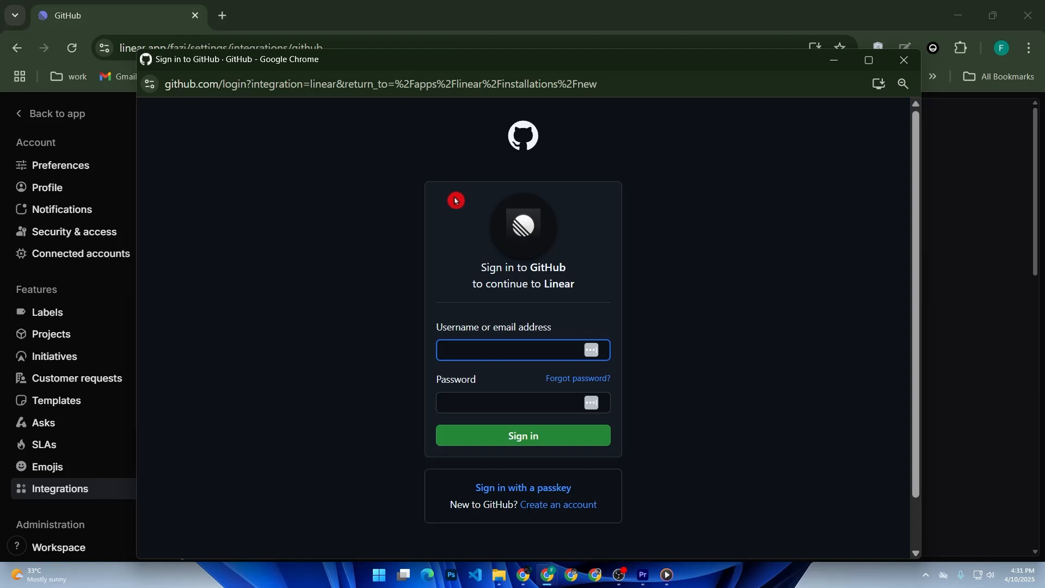
{"action": "left_click", "coordinate": [904, 60]}
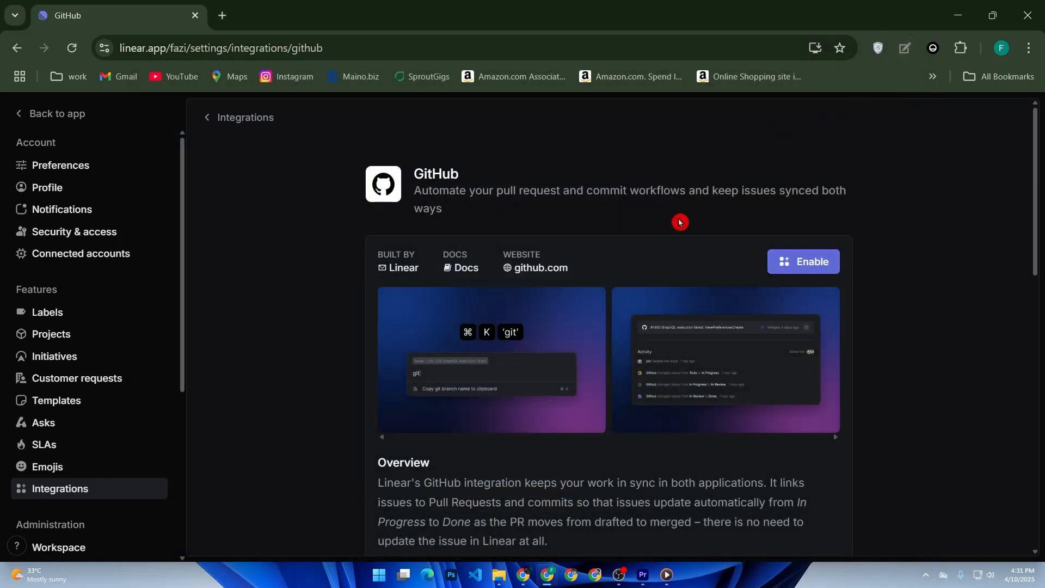